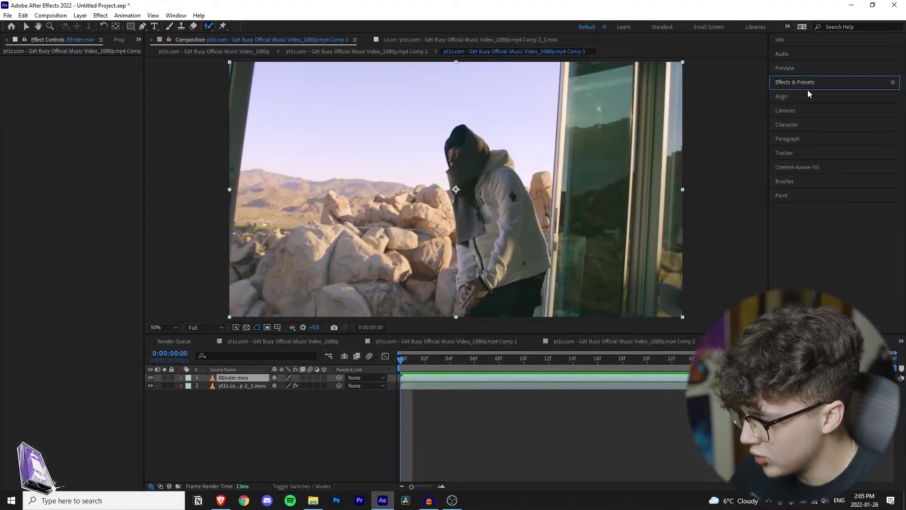
# - Track the camera on the REnder.mov layer and create a null and camera from a track point atop the rocks beside the man
pyautogui.click(800, 155)
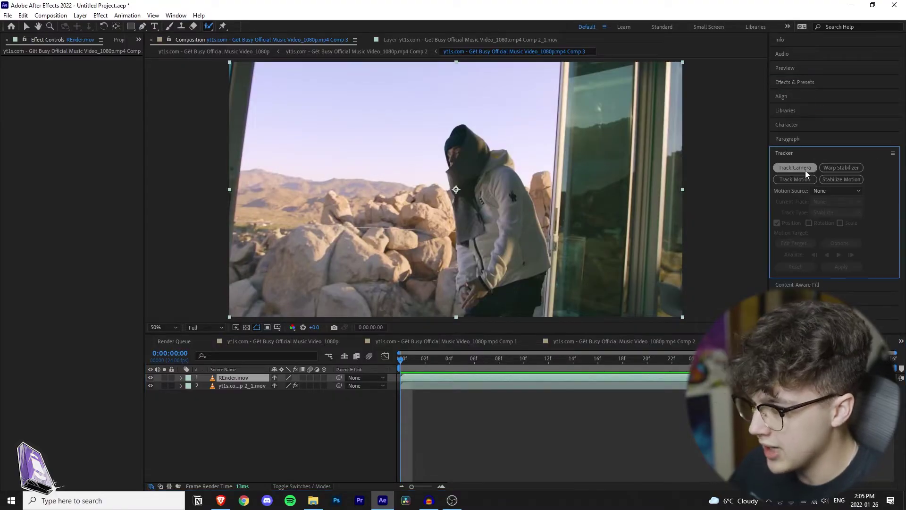
pyautogui.click(795, 168)
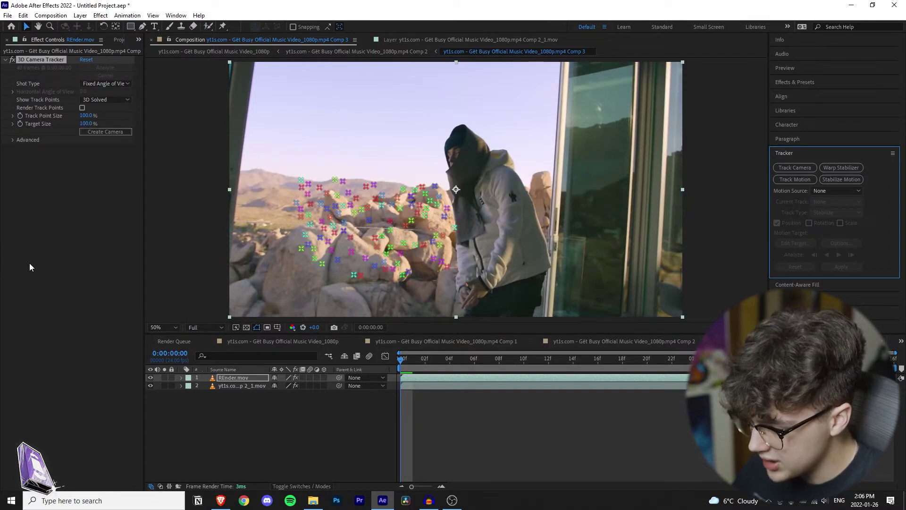
pyautogui.moveTo(402, 360); pyautogui.dragTo(904, 368)
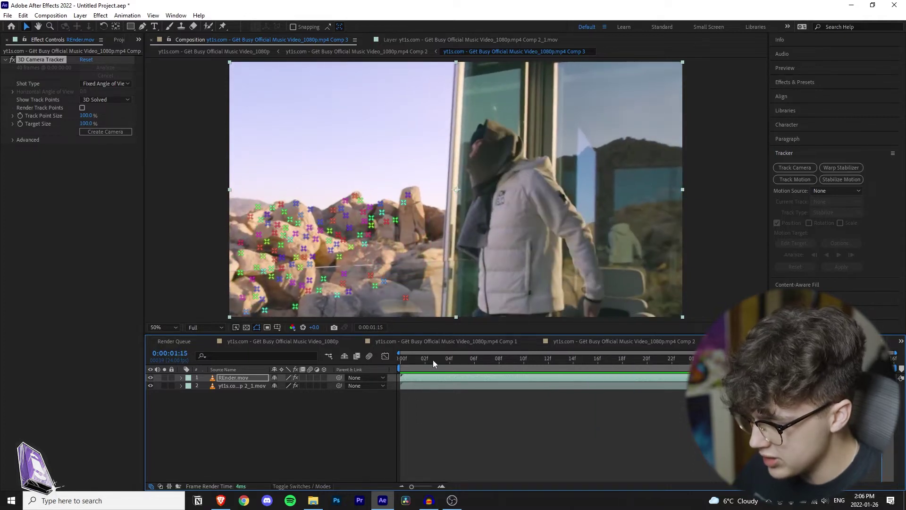
pyautogui.click(402, 363)
pyautogui.moveTo(422, 363); pyautogui.dragTo(721, 366)
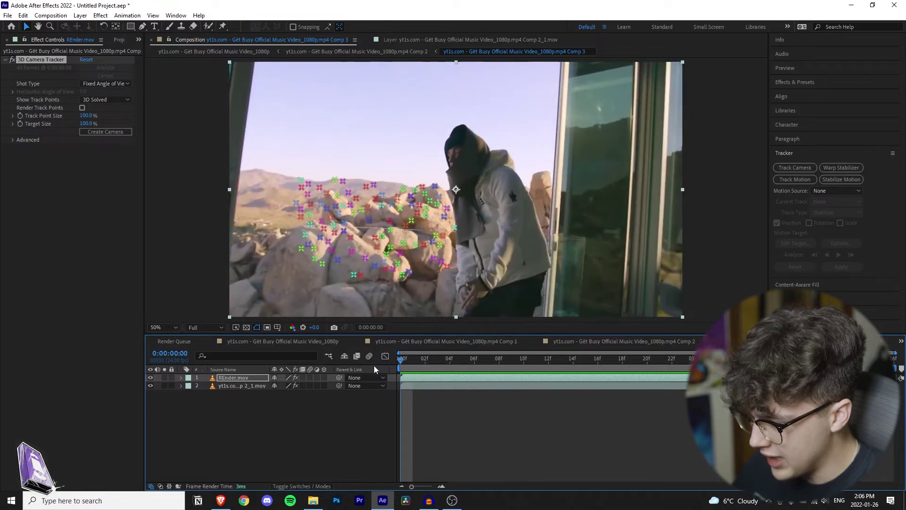
pyautogui.rightClick(435, 189)
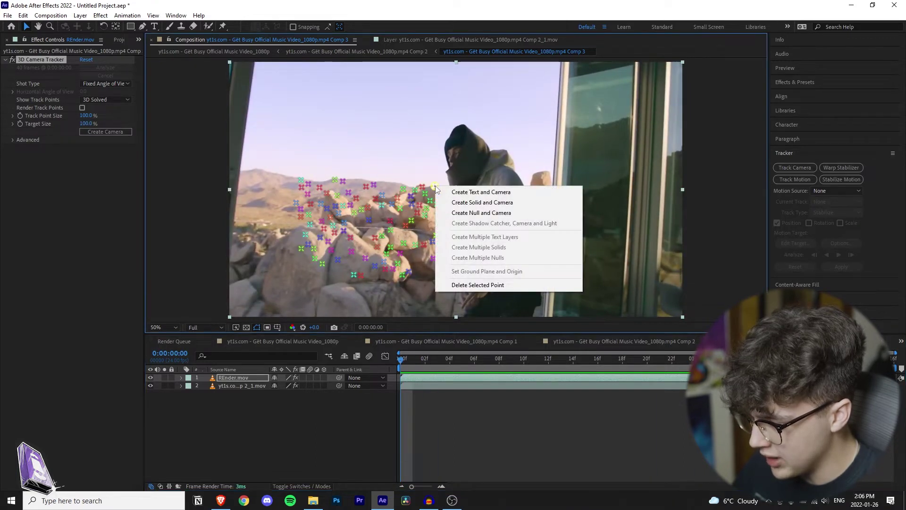
pyautogui.click(480, 213)
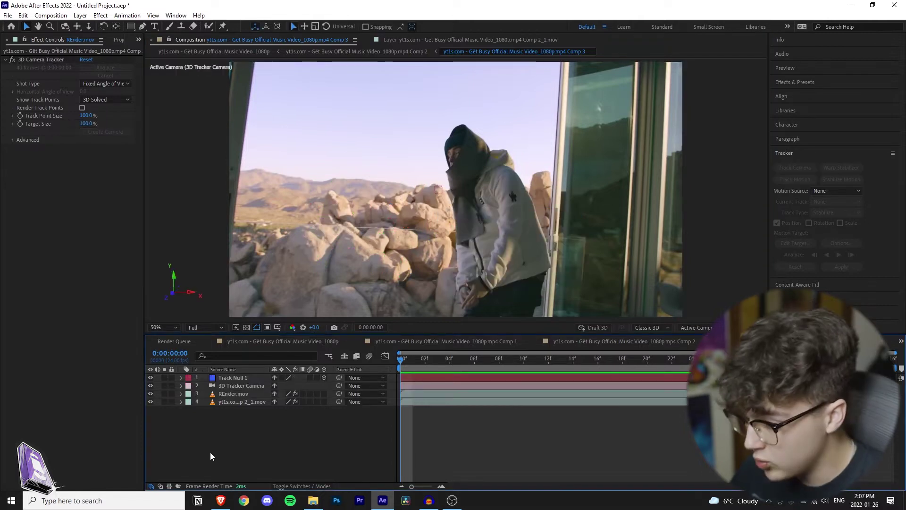
# - Create a new solid layer named Rocks at the default 1920 x 1080 px size
pyautogui.rightClick(210, 452)
pyautogui.moveTo(227, 338)
pyautogui.click(372, 374)
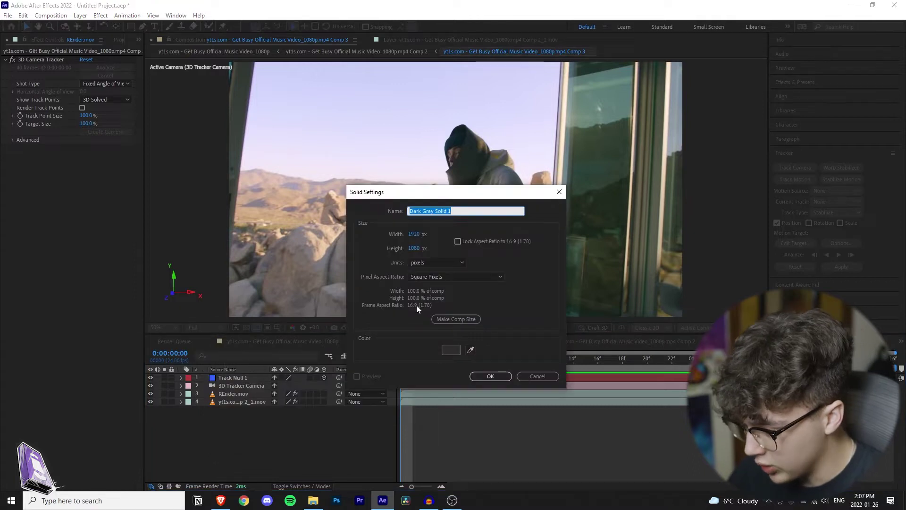
pyautogui.write('Rocks')
pyautogui.click(490, 376)
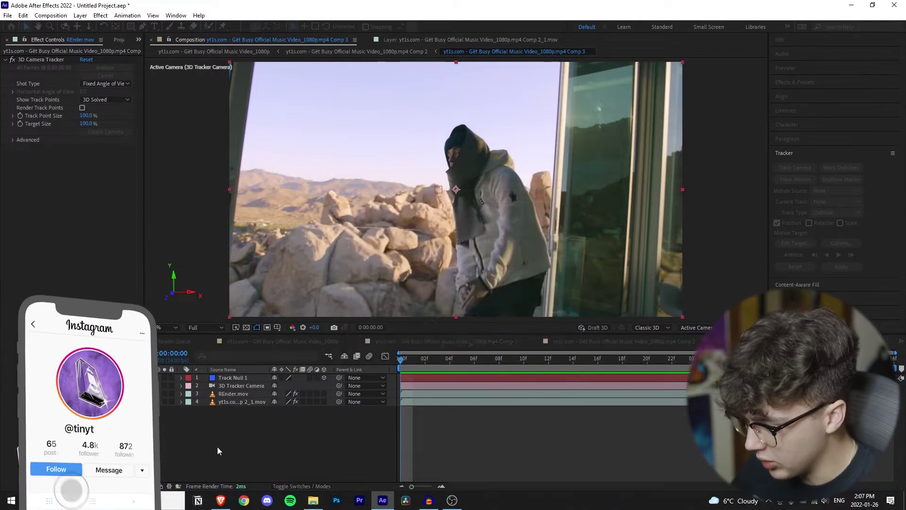
# - Find the Video Copilot Element effect and apply it to the Rocks layer
pyautogui.click(795, 83)
pyautogui.click(788, 94)
pyautogui.write('element')
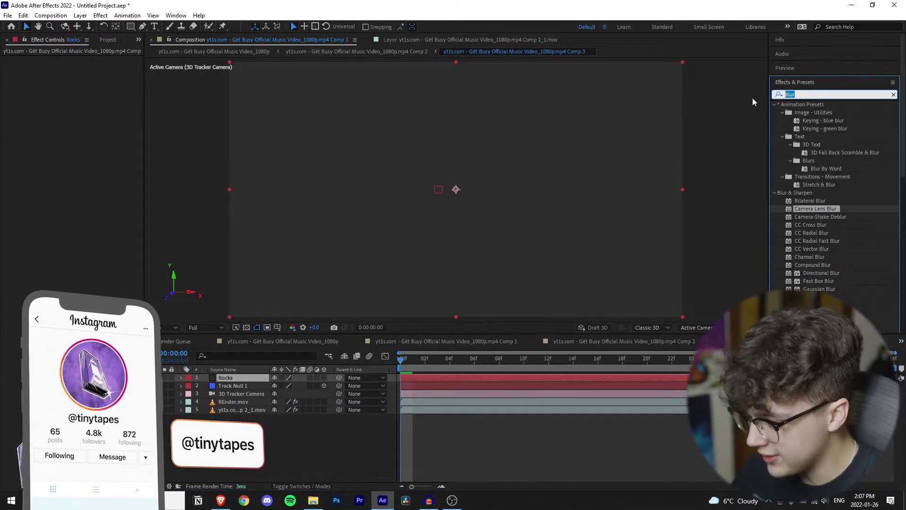
pyautogui.moveTo(804, 112); pyautogui.dragTo(226, 379)
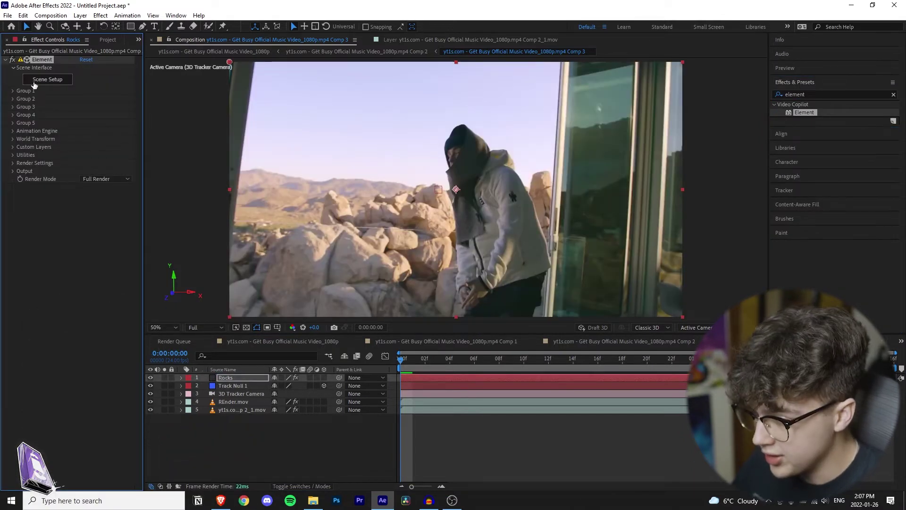
# - In Element's Scene Setup, add the Cliff_Rock_Two_OBJ model from the Sand Rock folder with the default import preferences
pyautogui.click(34, 82)
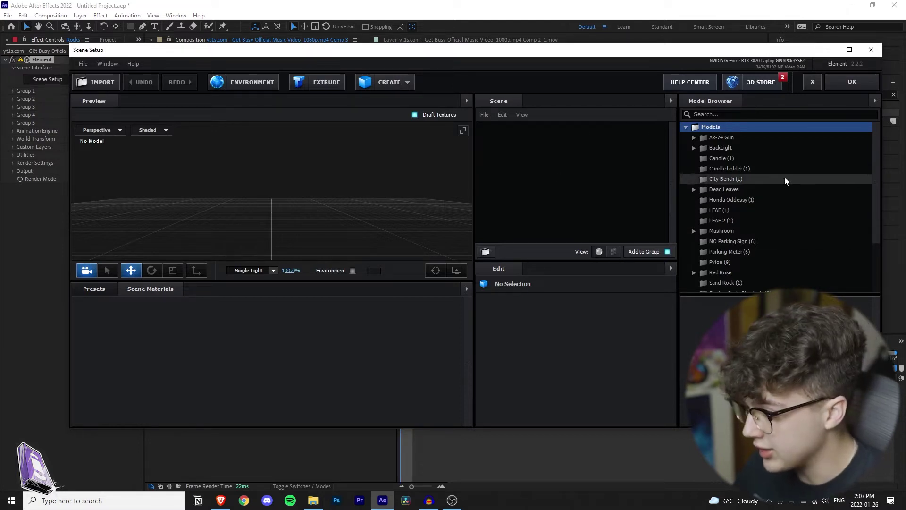
pyautogui.click(102, 82)
pyautogui.press('Escape')
pyautogui.scroll(-1, 776, 196)
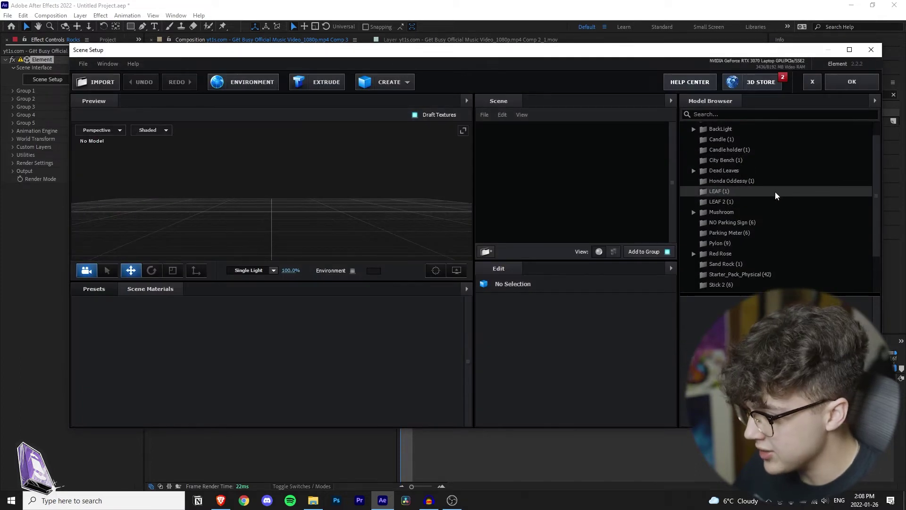
pyautogui.scroll(-3, 777, 195)
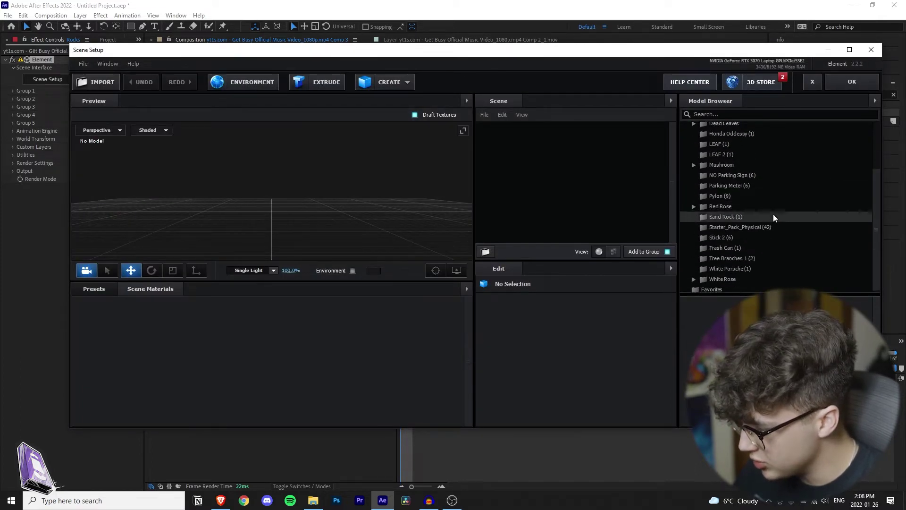
pyautogui.click(774, 217)
pyautogui.click(722, 318)
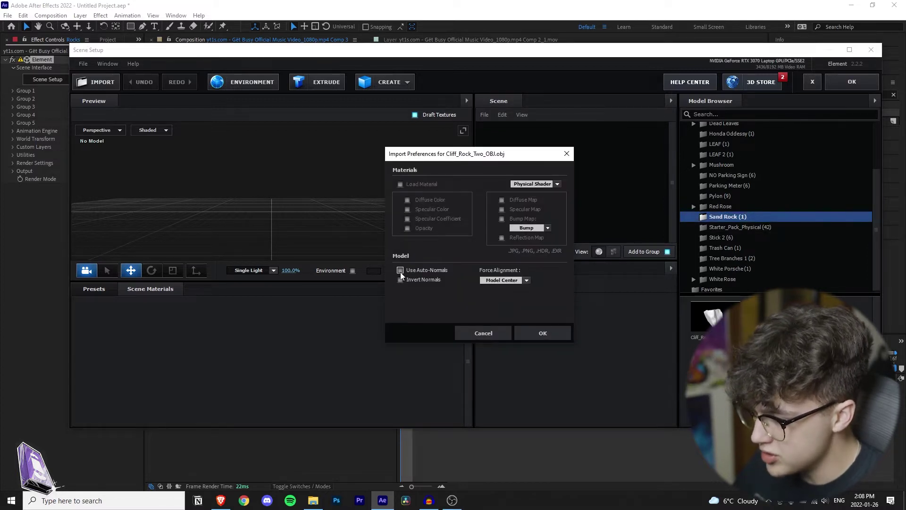
pyautogui.click(543, 333)
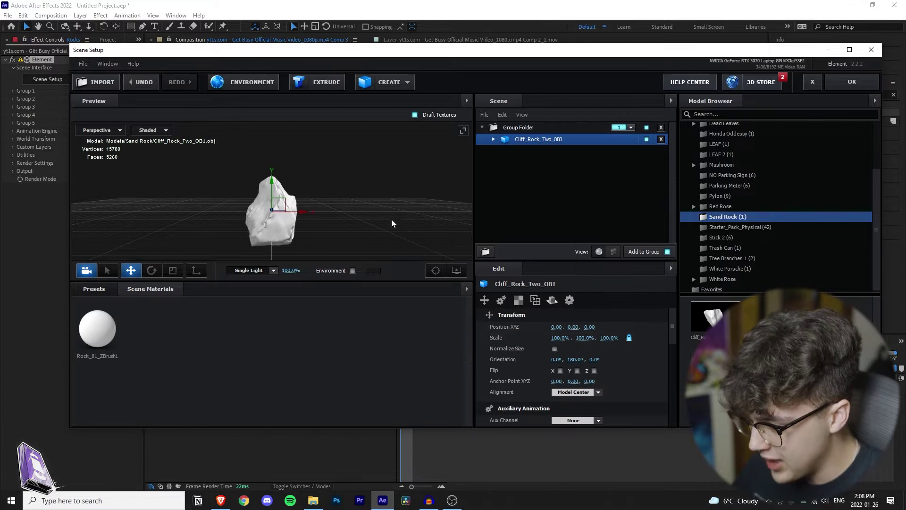
pyautogui.moveTo(388, 214); pyautogui.dragTo(358, 177)
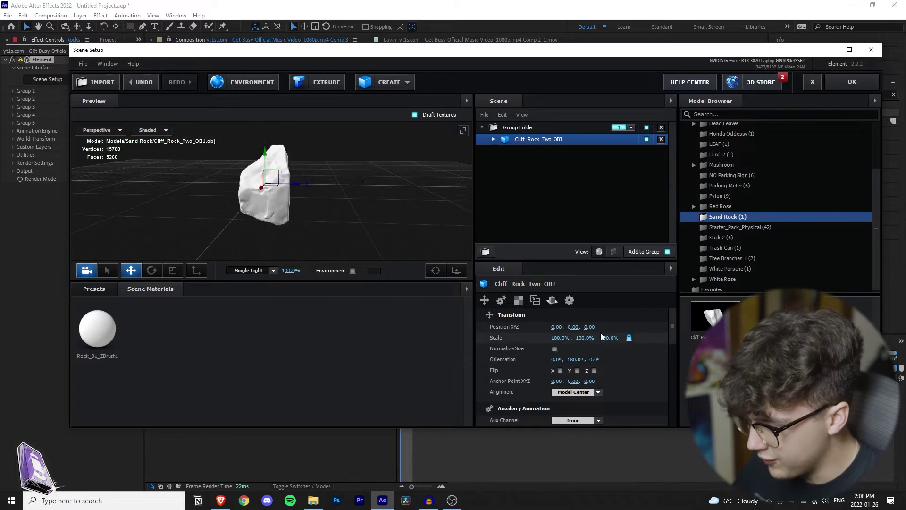
# - Assign Cliff_Rock_Two_BaseColor.png from the Cliff_Rock_Two_Texture4K folder as the diffuse texture of the rock material
pyautogui.click(492, 139)
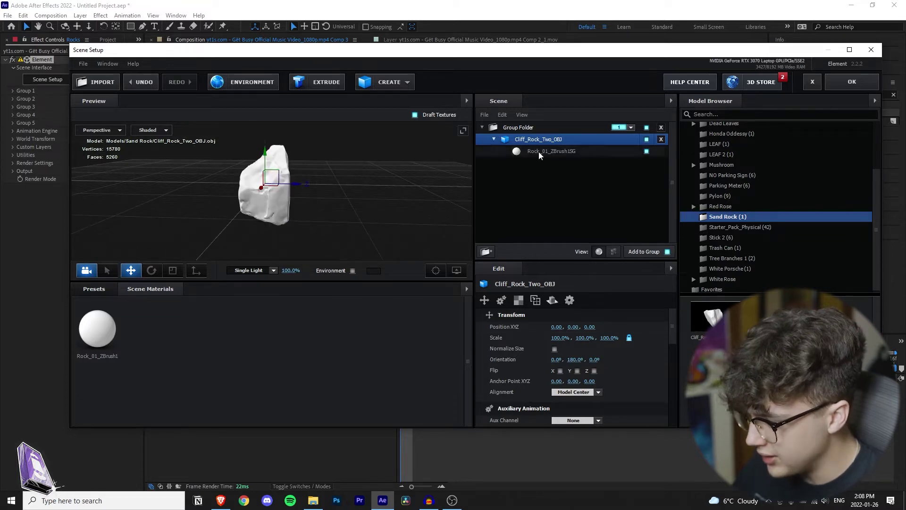
pyautogui.click(539, 152)
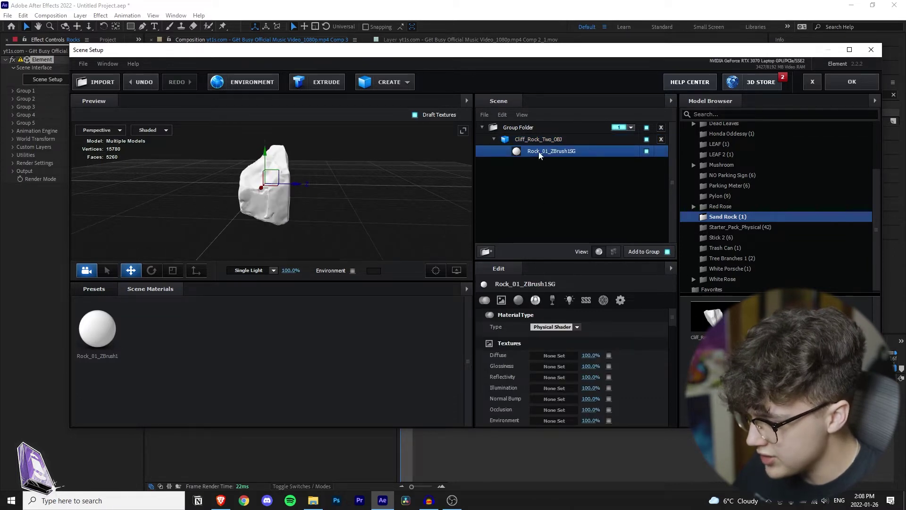
pyautogui.click(548, 356)
pyautogui.click(600, 299)
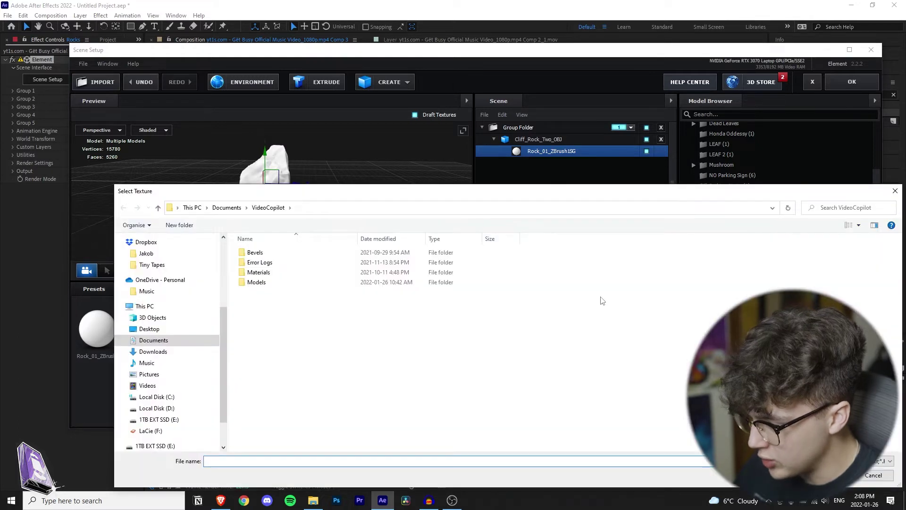
pyautogui.doubleClick(272, 283)
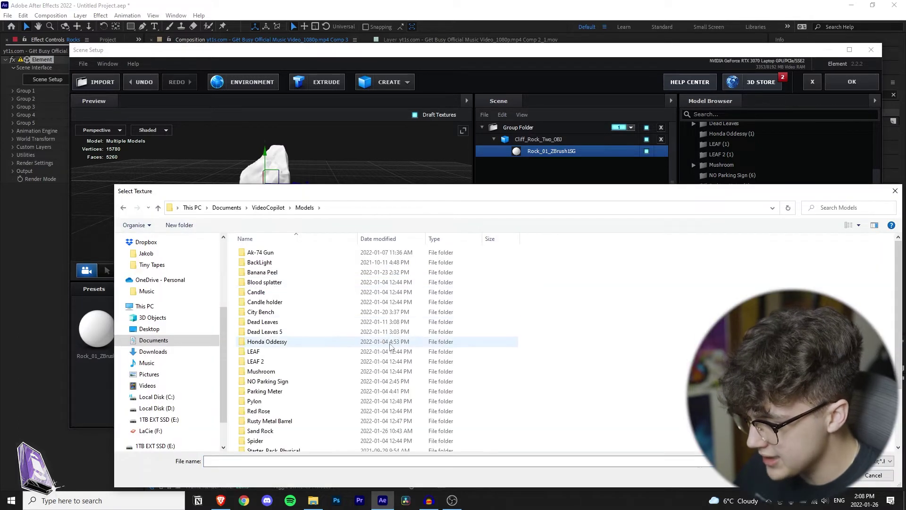
pyautogui.scroll(-1, 373, 350)
pyautogui.doubleClick(373, 376)
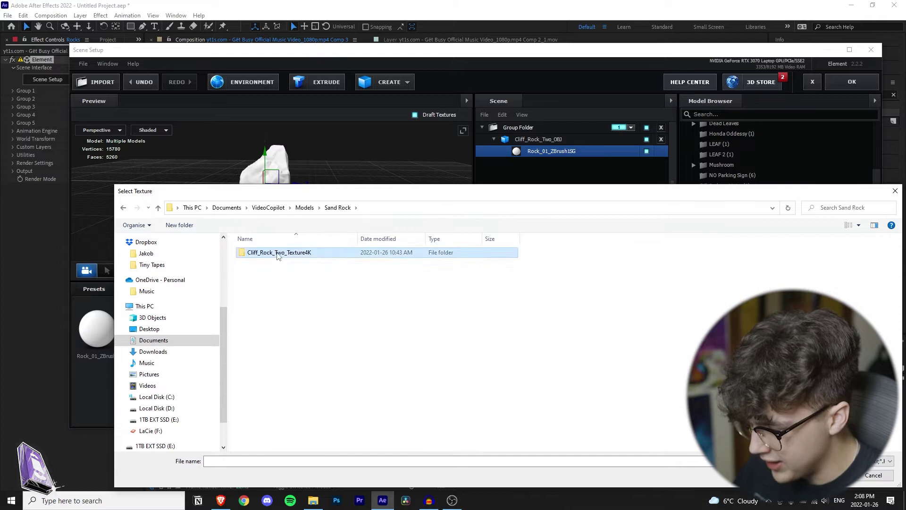
pyautogui.doubleClick(274, 252)
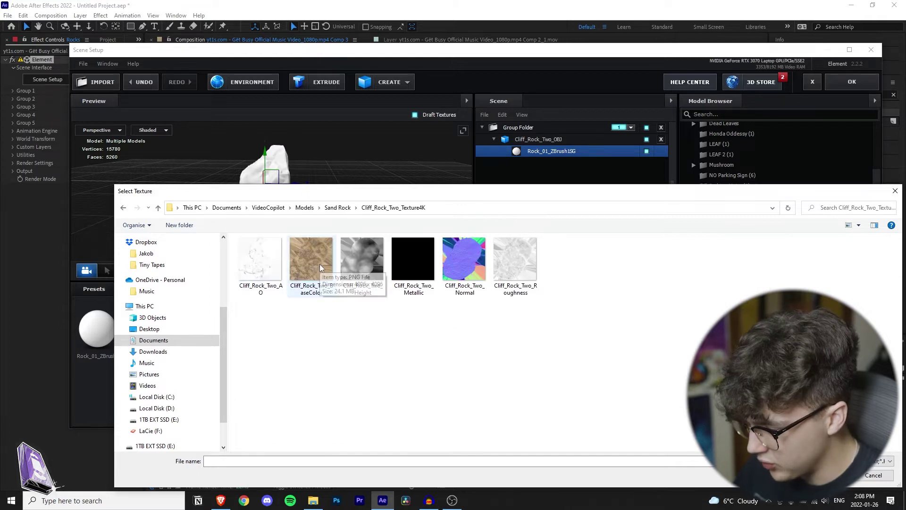
pyautogui.doubleClick(319, 282)
pyautogui.click(579, 400)
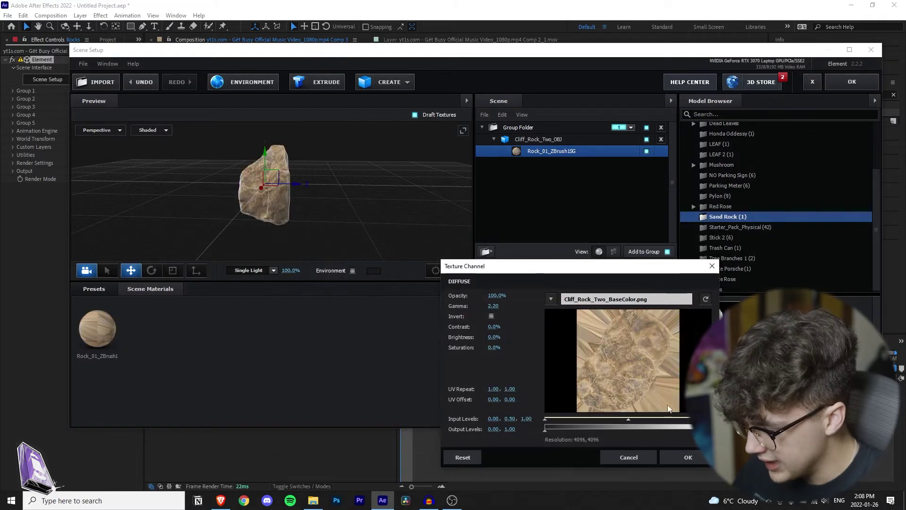
pyautogui.click(670, 457)
# - Inspect the textured rock, accept the scene setup and scrub through the composition to check the rock in the shot
pyautogui.moveTo(350, 204); pyautogui.dragTo(208, 198)
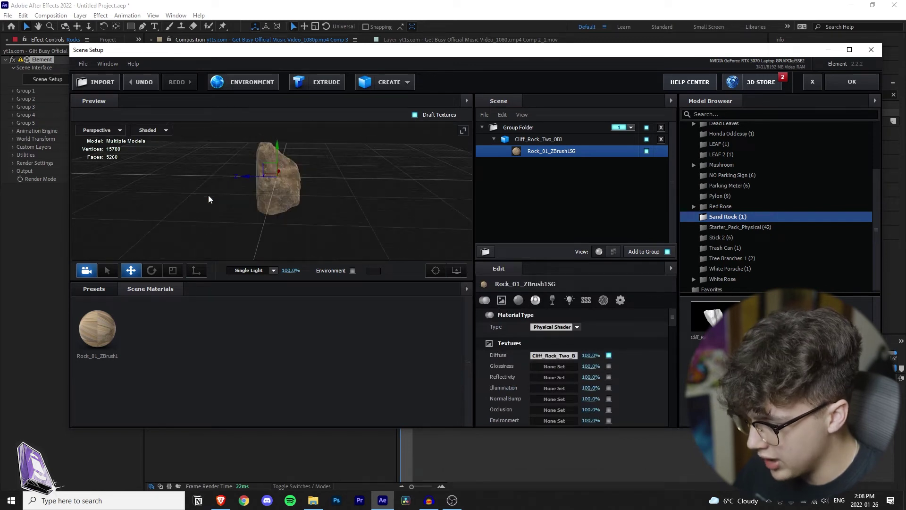
pyautogui.click(840, 86)
pyautogui.moveTo(413, 362); pyautogui.dragTo(793, 358)
pyautogui.press('space')
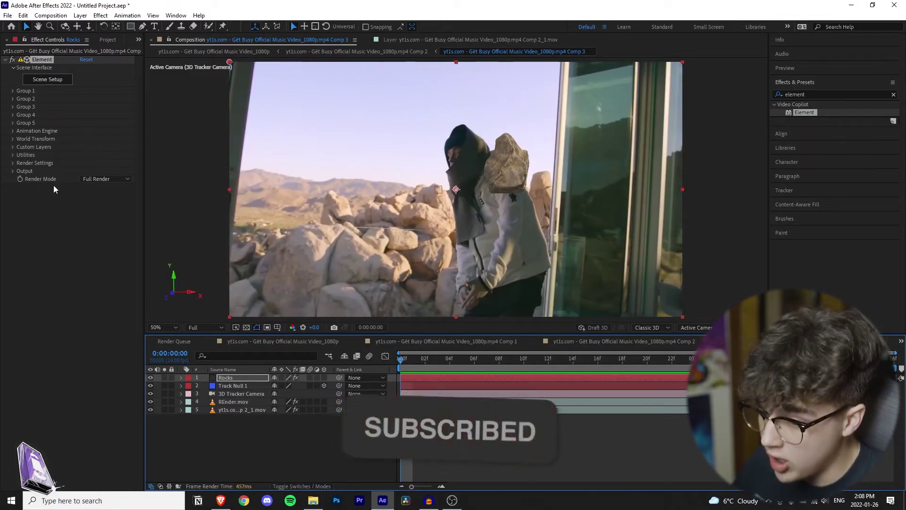
# - Reveal Group 1's Particle Replicator and Particle Look settings, widen the effect settings area and set the particle count to 6
pyautogui.click(12, 91)
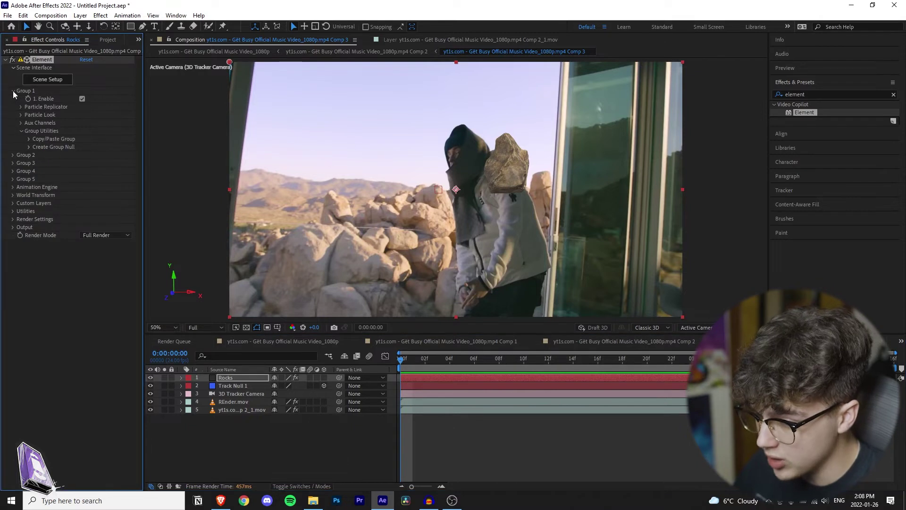
pyautogui.click(20, 107)
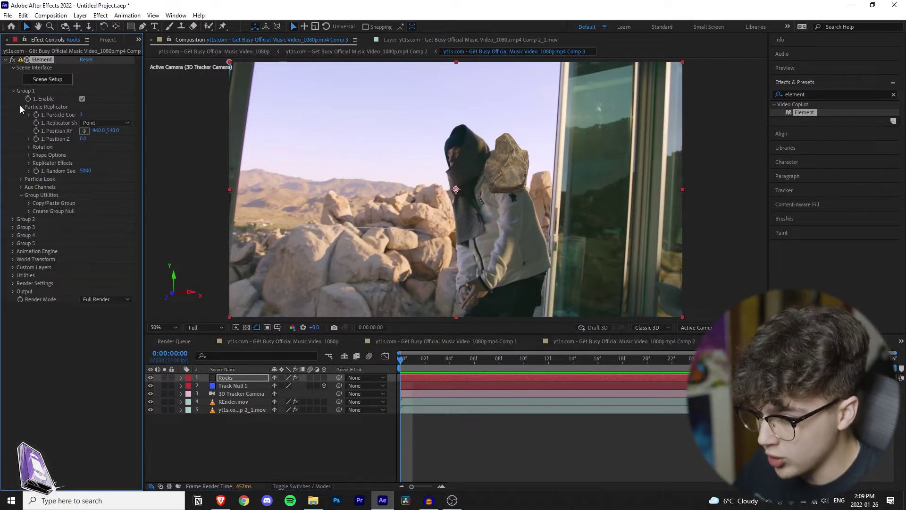
pyautogui.click(21, 179)
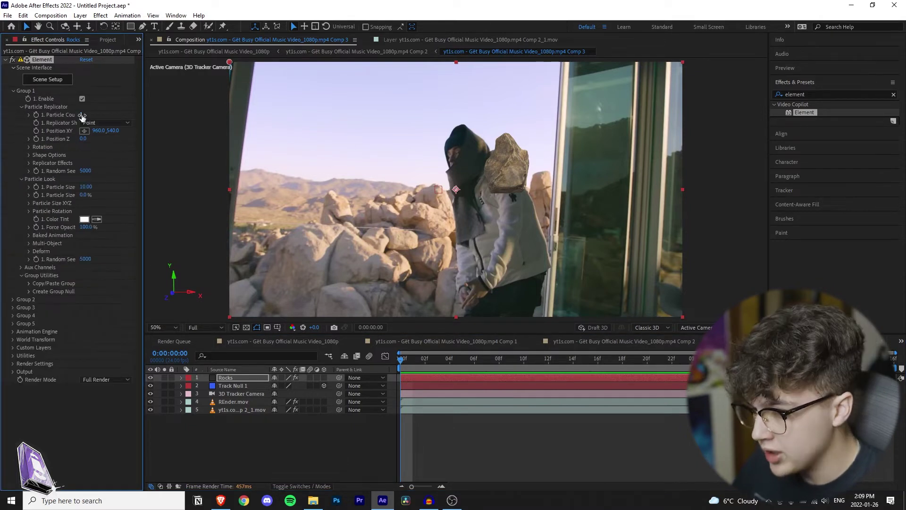
pyautogui.moveTo(143, 118); pyautogui.dragTo(206, 118)
pyautogui.moveTo(112, 115); pyautogui.dragTo(116, 121)
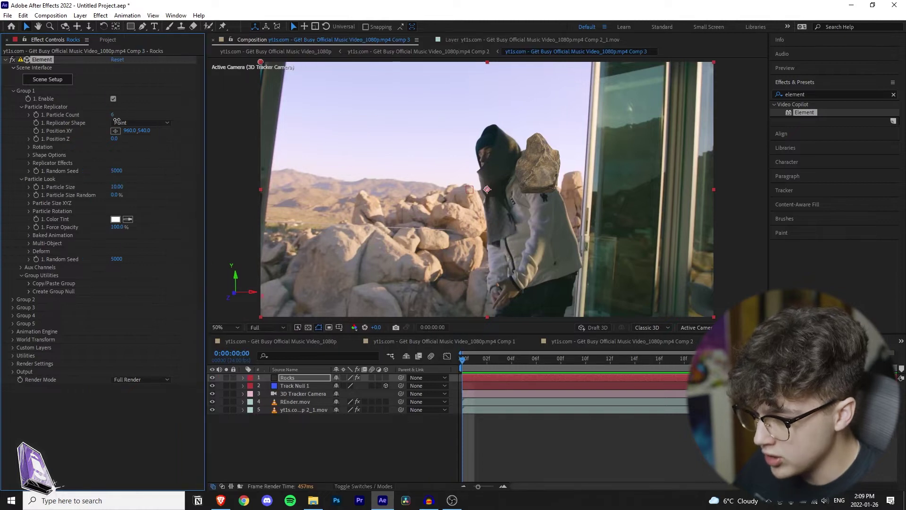
# - Spread the rock particles out with an X Scatter of about 44.1 and a Y Scatter of about 25.6
pyautogui.click(29, 163)
pyautogui.click(36, 171)
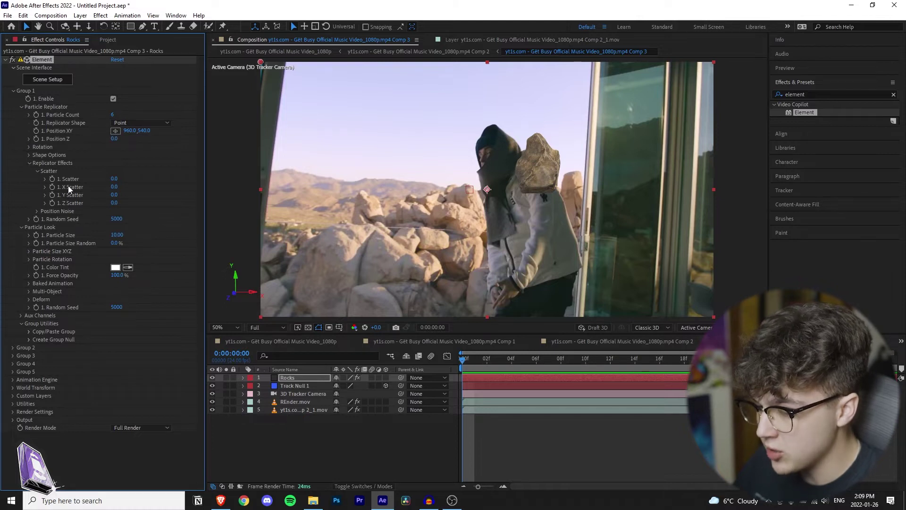
pyautogui.moveTo(152, 189); pyautogui.dragTo(903, 199)
pyautogui.moveTo(117, 188); pyautogui.dragTo(496, 180)
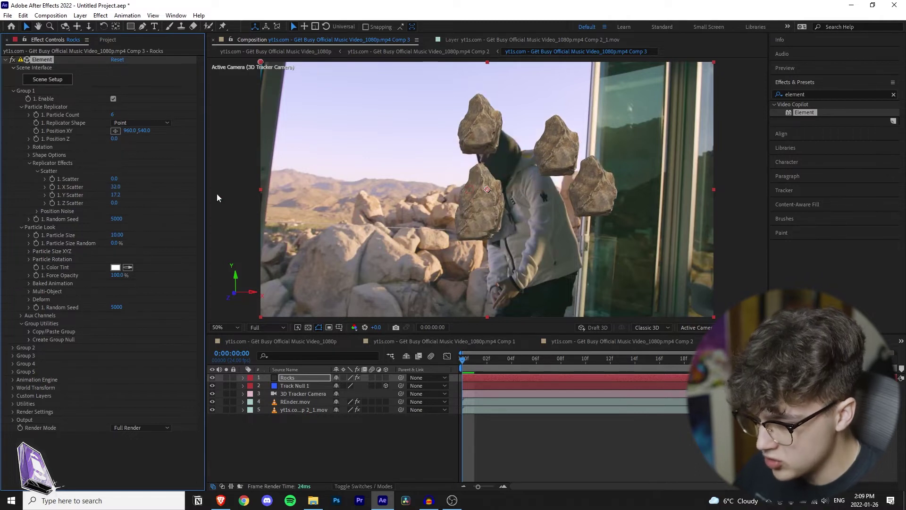
pyautogui.moveTo(118, 196); pyautogui.dragTo(885, 163)
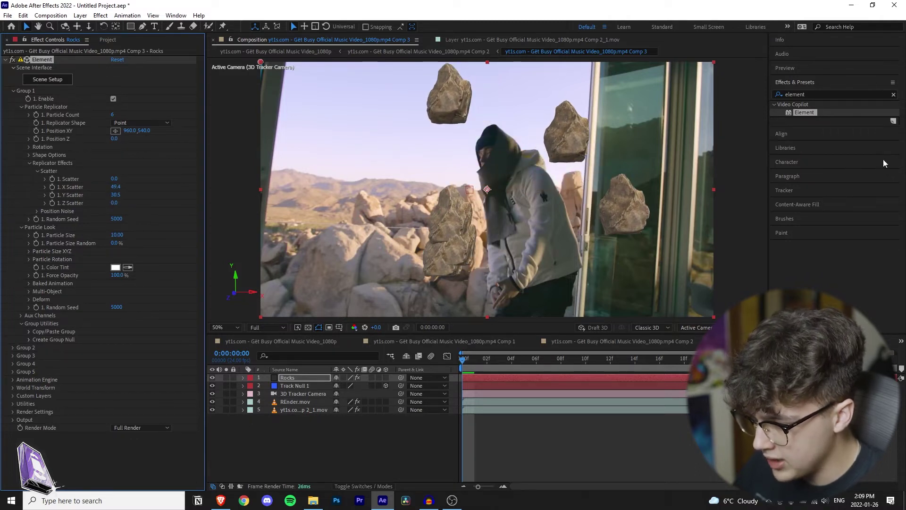
pyautogui.moveTo(139, 196); pyautogui.dragTo(255, 195)
# - Raise the particle count to 10 and widen the scatter to about 60.8 in X and 43.2 in Y
pyautogui.moveTo(113, 114); pyautogui.dragTo(149, 114)
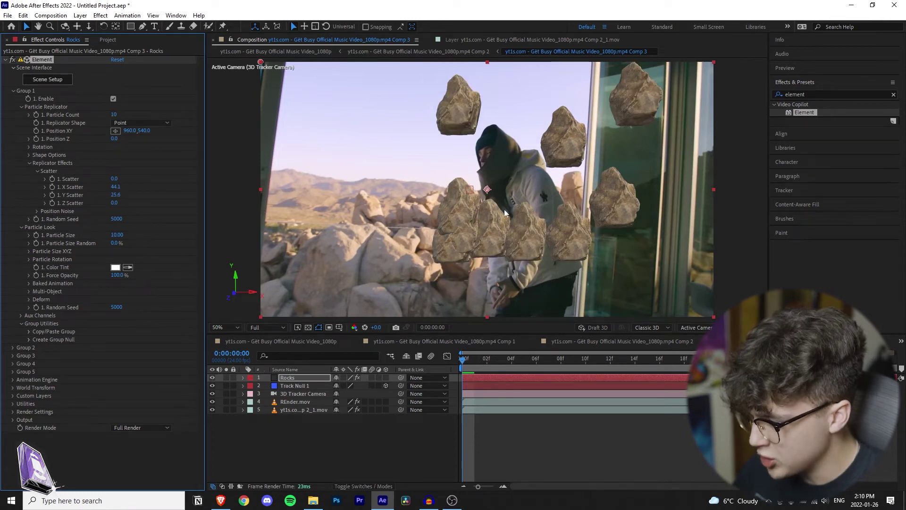
pyautogui.moveTo(118, 189); pyautogui.dragTo(905, 151)
# - Move the Group 1 particle position over the lower rocks, at about 436, 886 in XY
pyautogui.moveTo(128, 130); pyautogui.dragTo(182, 142)
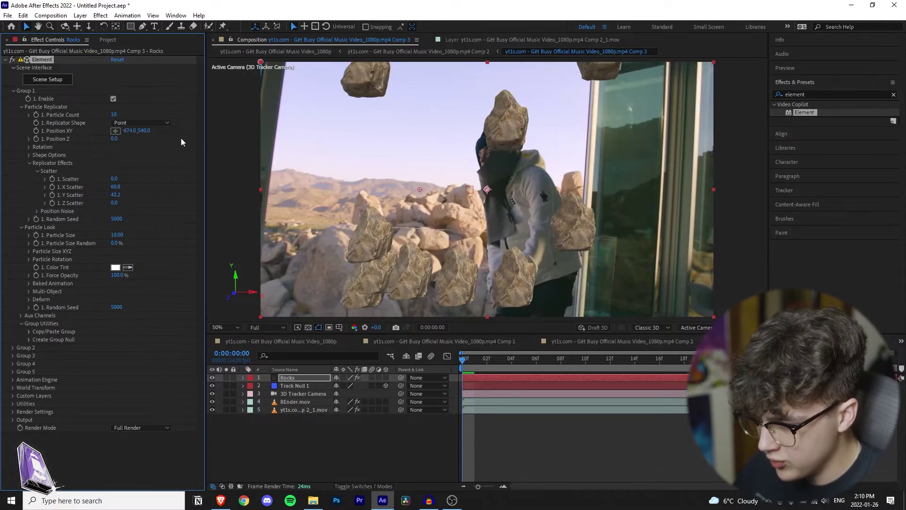
pyautogui.click(114, 128)
pyautogui.click(363, 271)
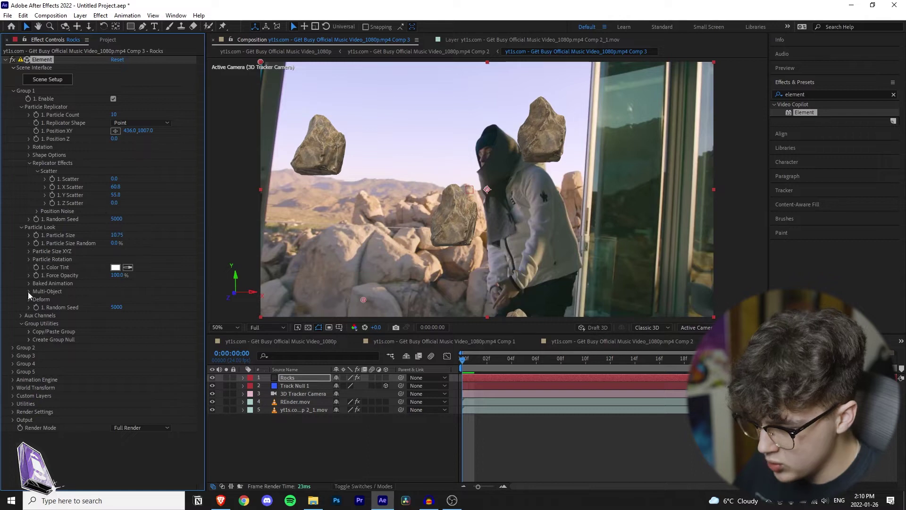
# - Enable Multi-Object for Group 1 and keyframe its Rotation Random at 1x+355° on the first frame
pyautogui.click(29, 291)
pyautogui.click(114, 299)
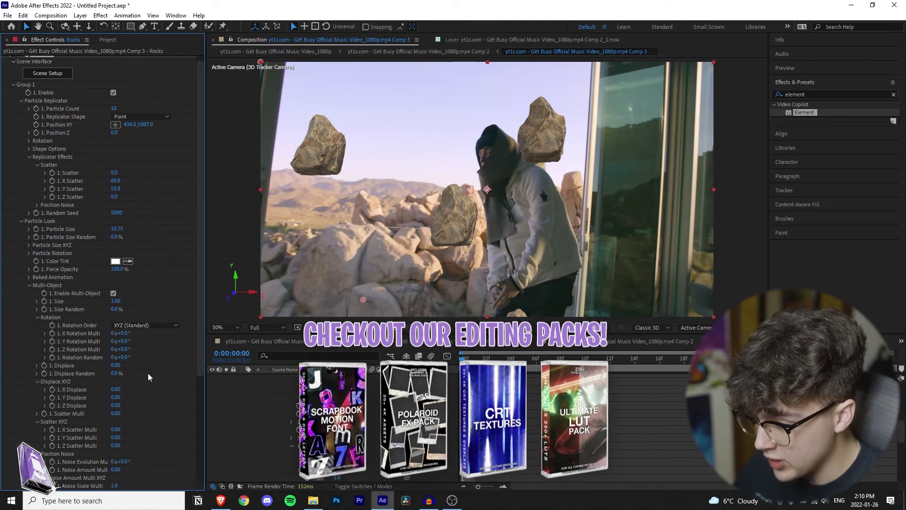
pyautogui.click(52, 357)
pyautogui.moveTo(122, 357); pyautogui.dragTo(166, 355)
pyautogui.press('space')
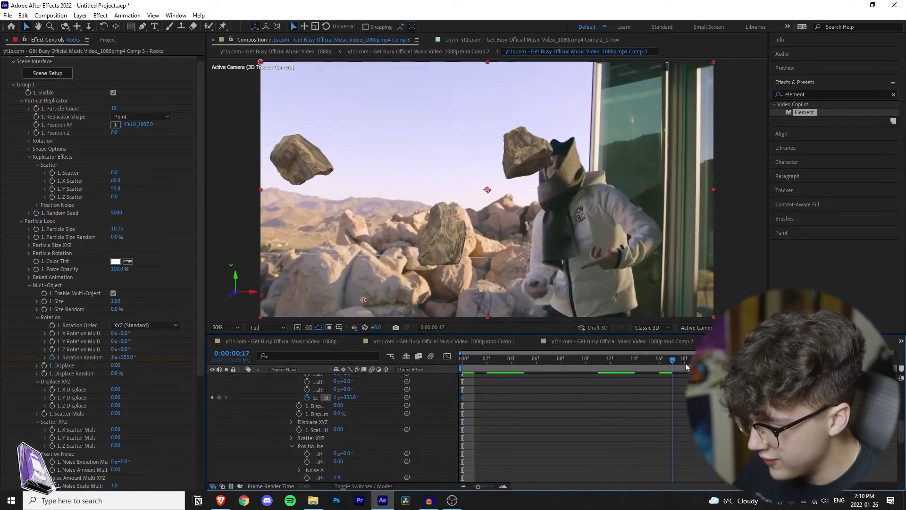
# - Keyframe Rotation Random at 2x+213° at 0:00:01:15 and preview the spinning rocks from the start
pyautogui.moveTo(130, 360); pyautogui.dragTo(184, 358)
pyautogui.moveTo(474, 361); pyautogui.dragTo(417, 362)
pyautogui.press('space')
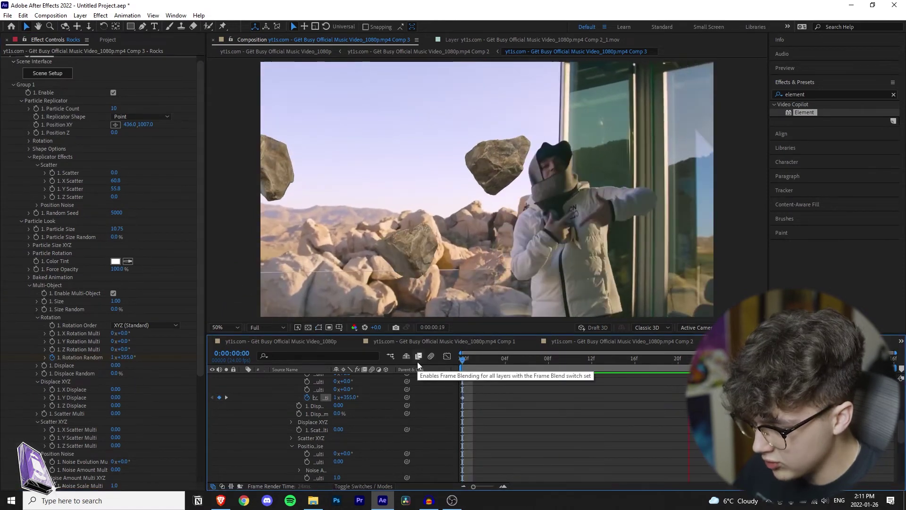
pyautogui.press('space')
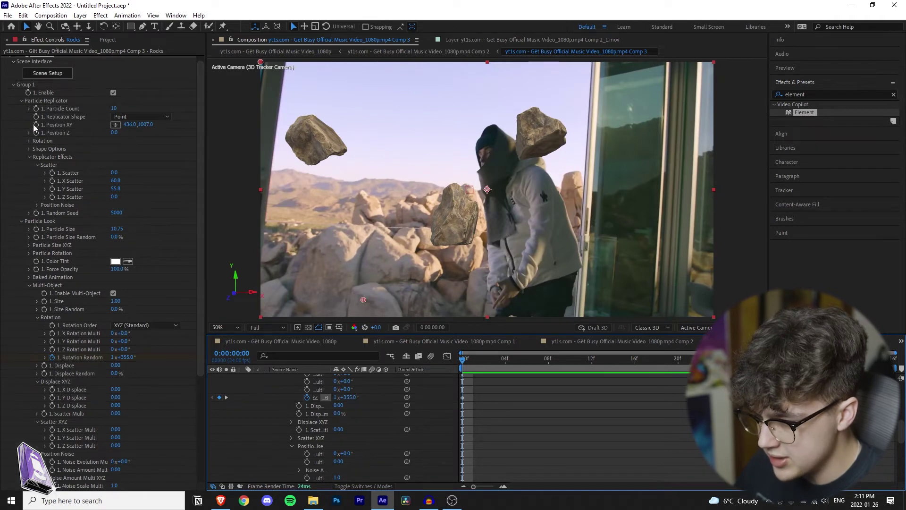
# - Animate the Group 1 Position XY from about 436, 1122 on the first frame and enlarge the particle size to 12.65
pyautogui.moveTo(145, 124); pyautogui.dragTo(201, 118)
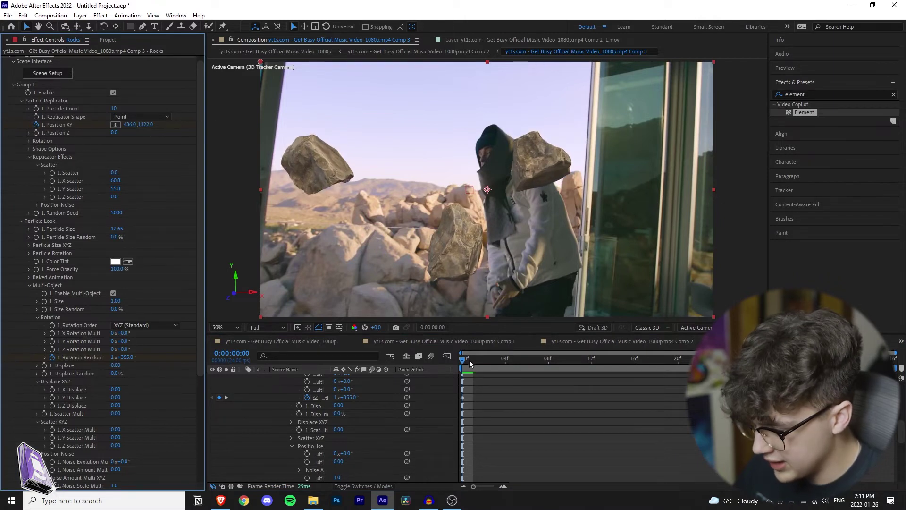
pyautogui.press('space')
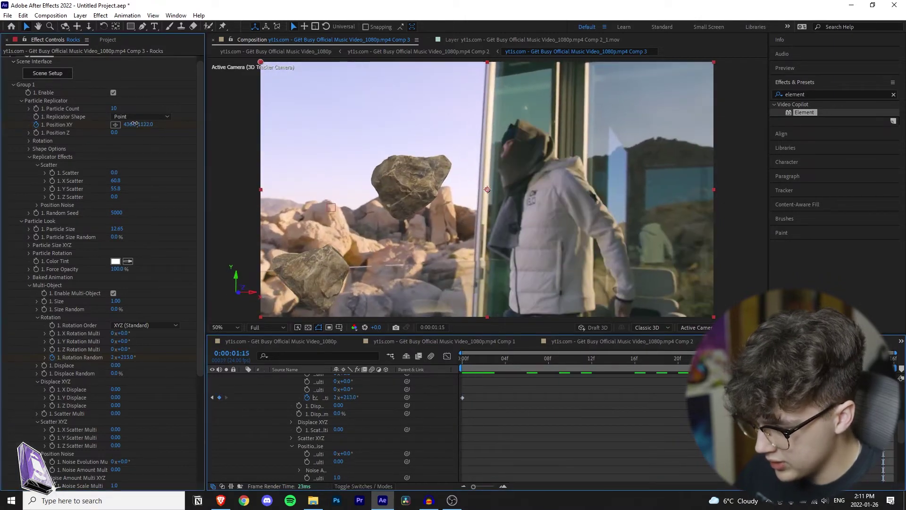
pyautogui.press('space')
pyautogui.press('space')
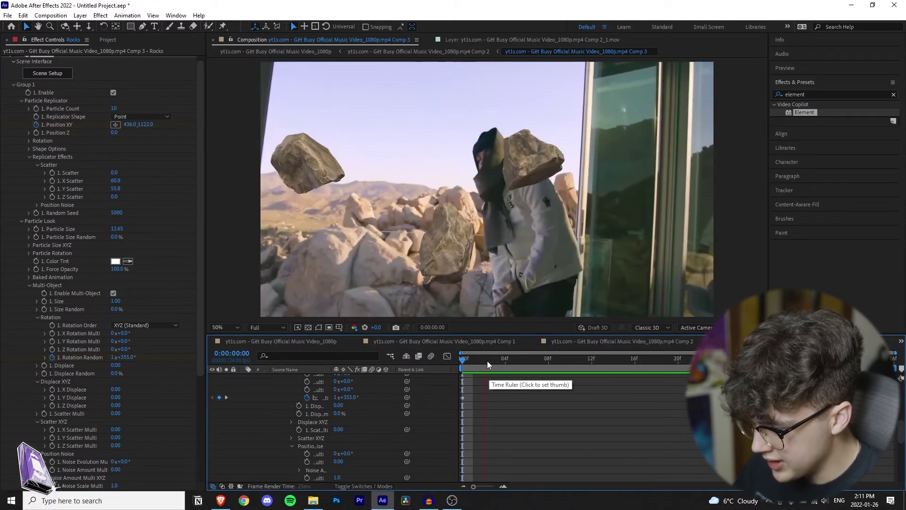
pyautogui.press('space')
# - Duplicate the Rocks layer and remove the Position XY keyframes from the copy
pyautogui.press('u')
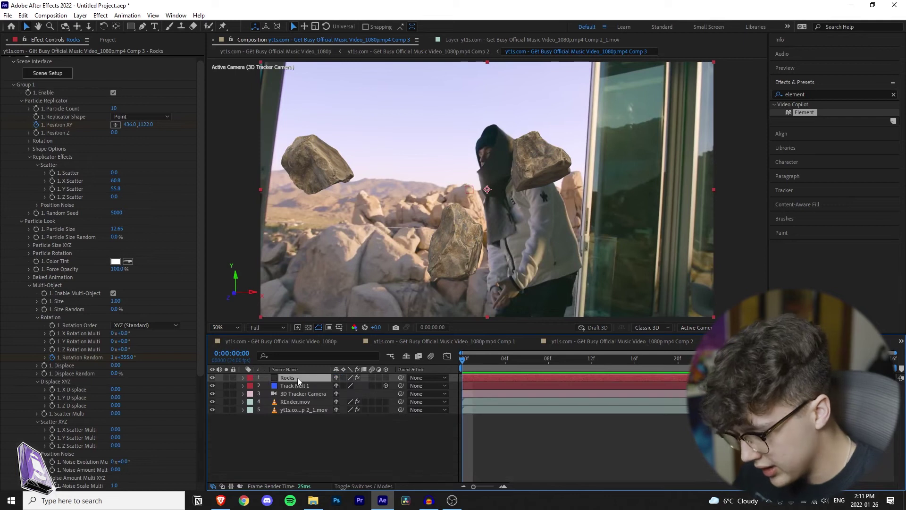
pyautogui.hotkey('ctrl', 'd')
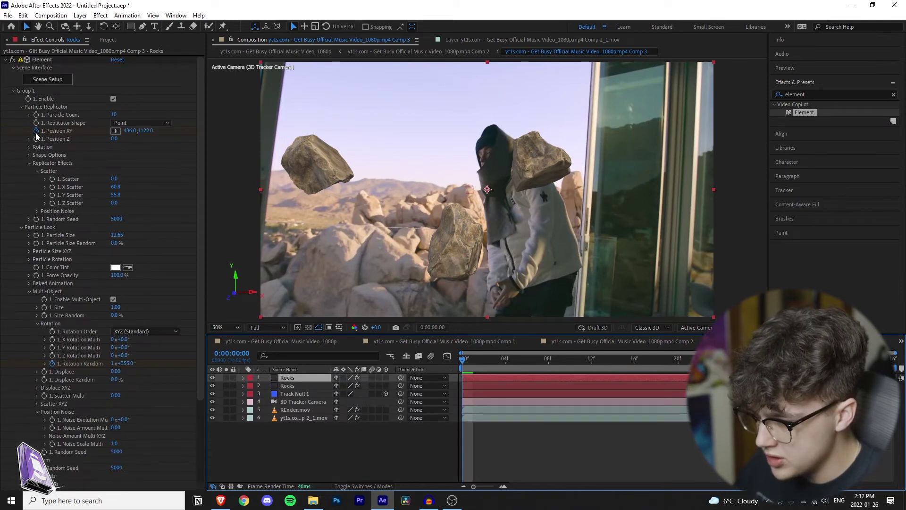
pyautogui.click(36, 131)
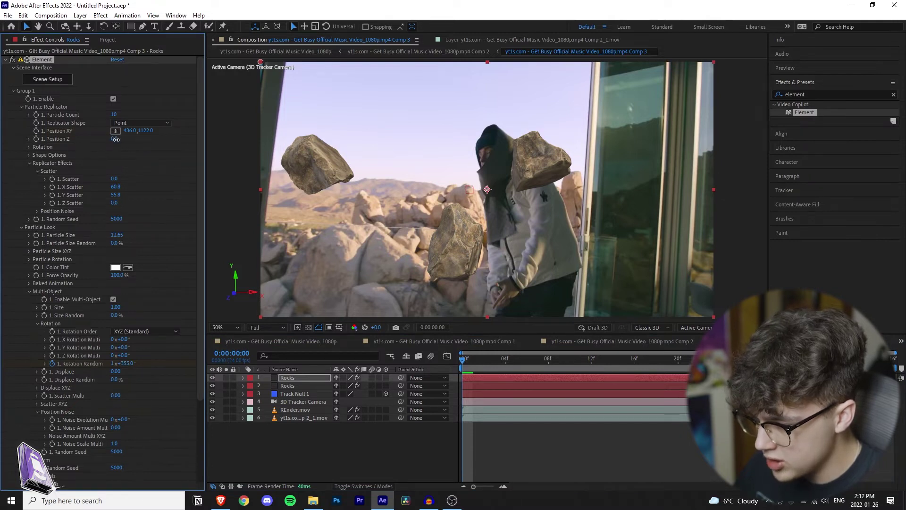
# - Push the copied rocks back to about 5094 in Position Z and scatter 11 particles by about 279.5 in X and 206.6 in Y
pyautogui.moveTo(116, 140); pyautogui.dragTo(895, 132)
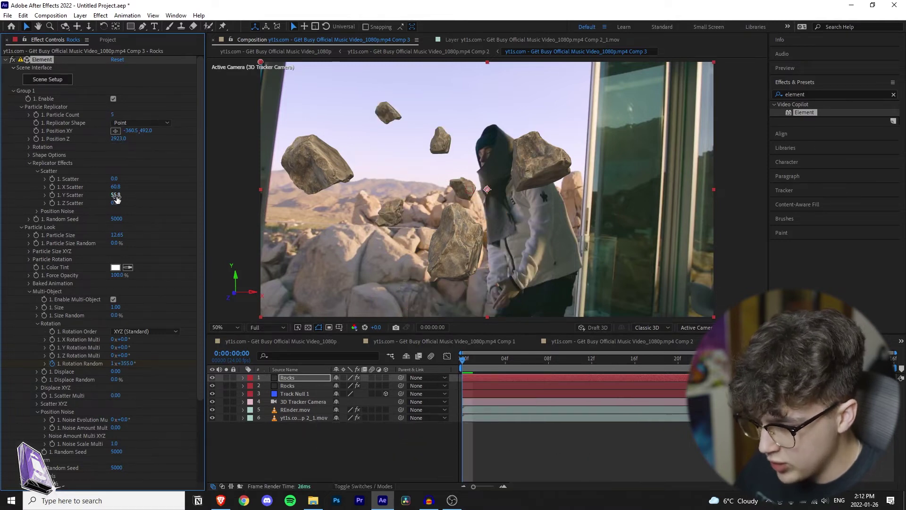
pyautogui.moveTo(374, 192); pyautogui.dragTo(35, 197)
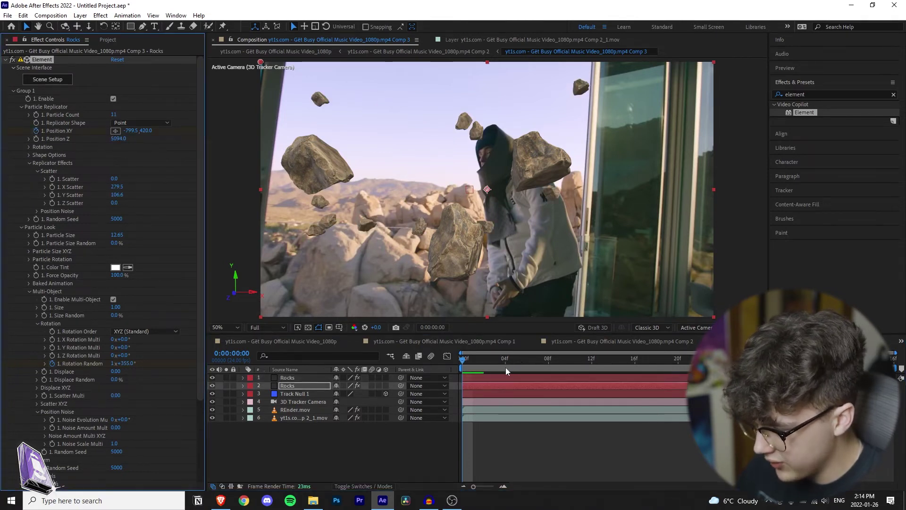
# - Animate the distant rocks' Position XY from about -799.5, 420 on the first frame to a new position near the end, and preview it
pyautogui.moveTo(496, 360); pyautogui.dragTo(883, 360)
pyautogui.moveTo(145, 132); pyautogui.dragTo(92, 100)
pyautogui.moveTo(145, 132); pyautogui.dragTo(33, 113)
pyautogui.press('Home')
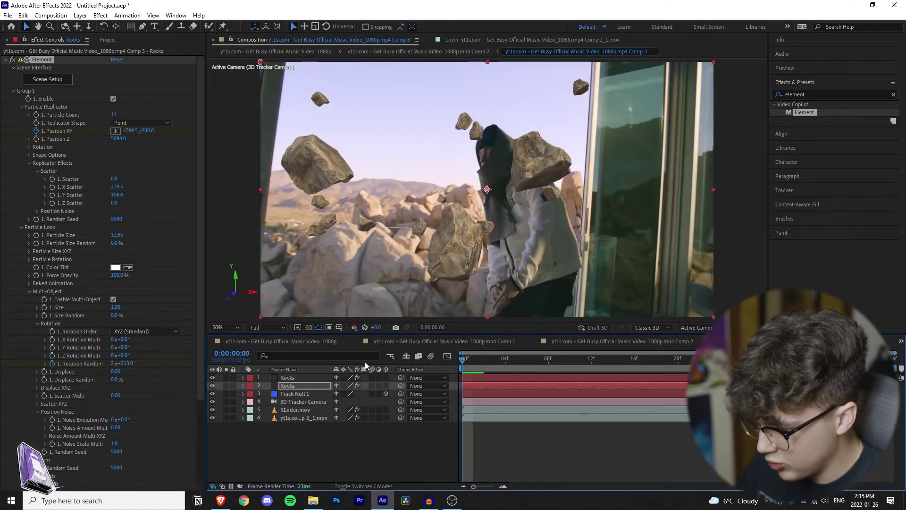
pyautogui.press('space')
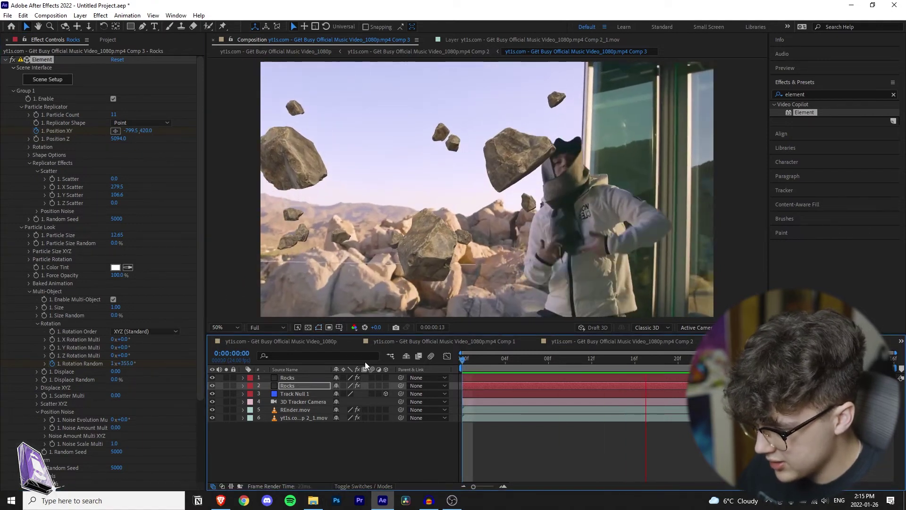
pyautogui.press('space')
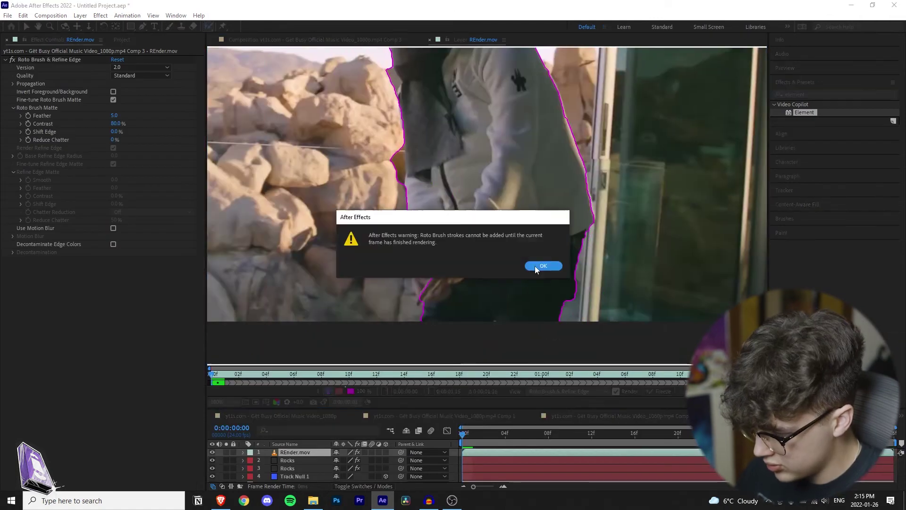
# - Set the Roto Brush matte feather on the REnder.mov layer to 20.2 and preview the composite
pyautogui.click(538, 265)
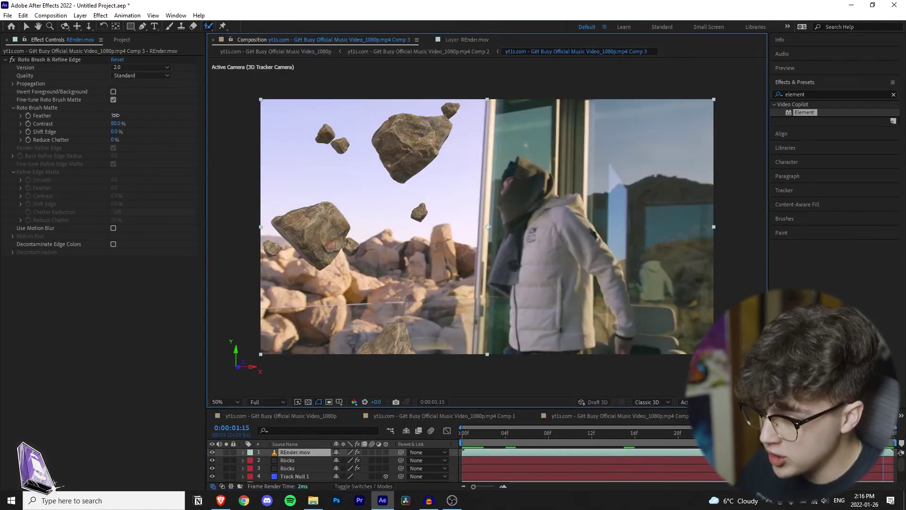
pyautogui.moveTo(115, 115); pyautogui.dragTo(187, 115)
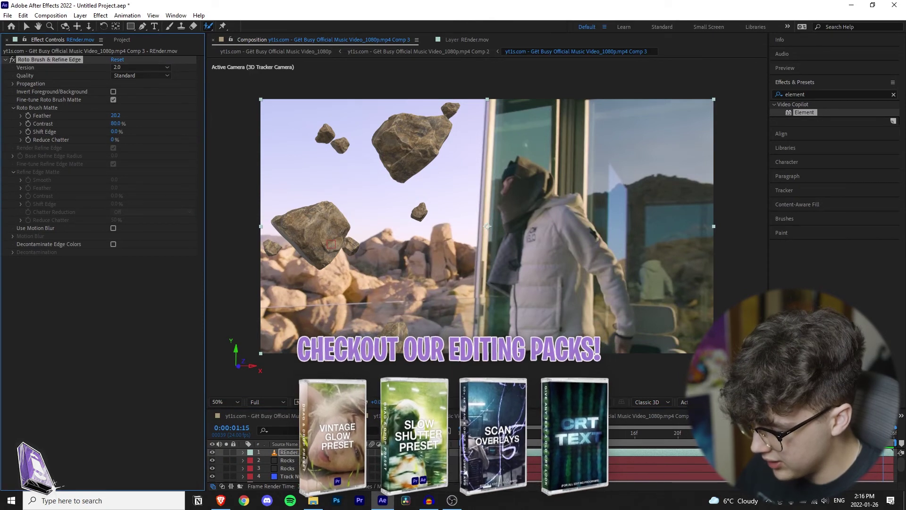
pyautogui.press('space')
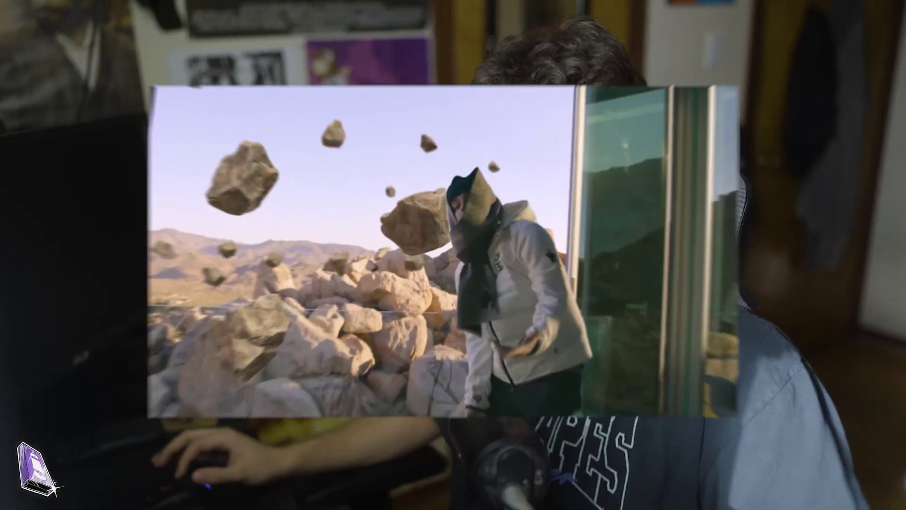